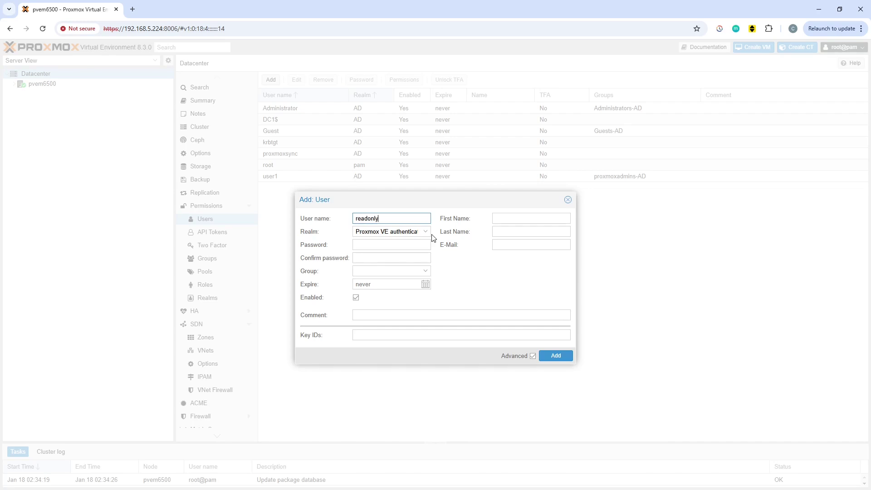
Enter and confirm the password for readonly1 in the pve realm and create the user
left_click(382, 244)
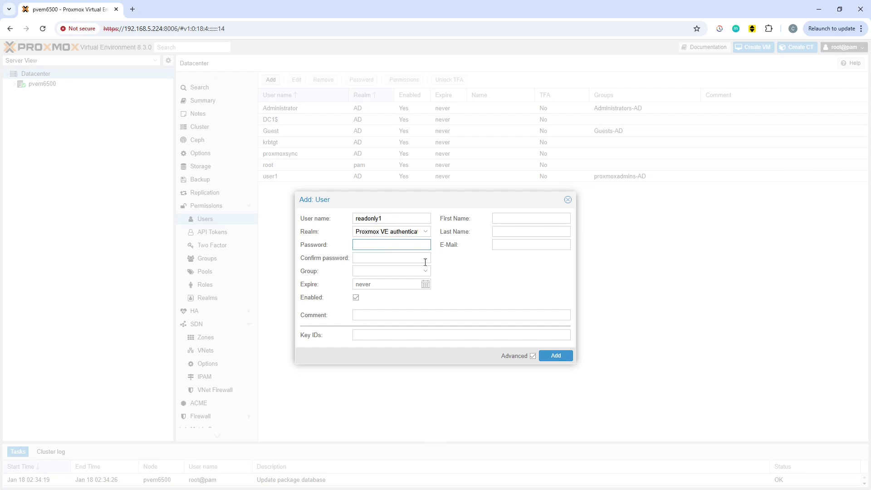
type("••••••••••")
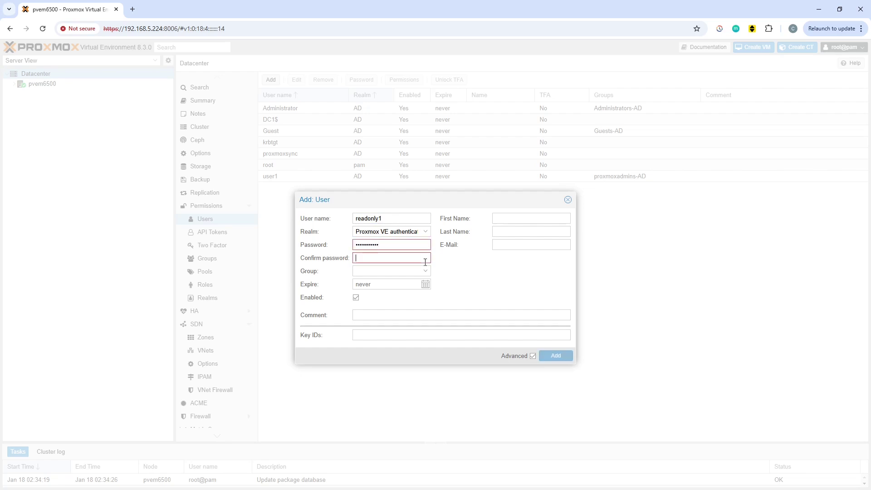
left_click(426, 262)
type("•••••••••••")
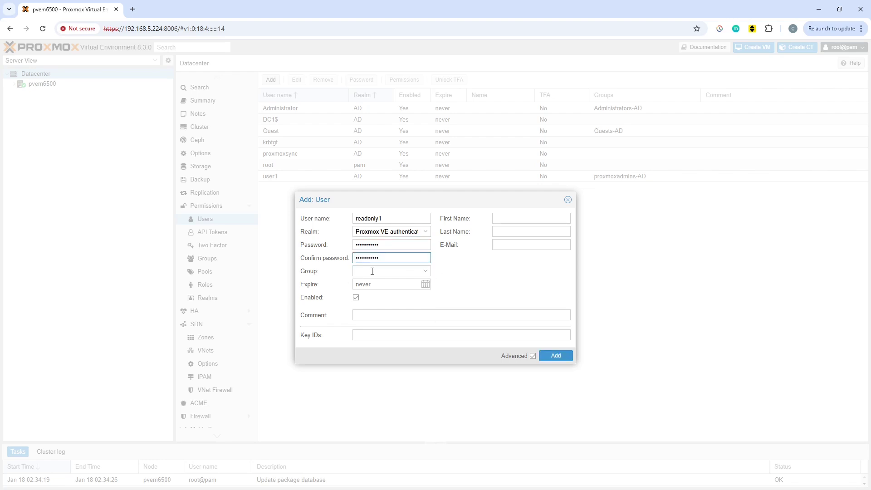
left_click(556, 356)
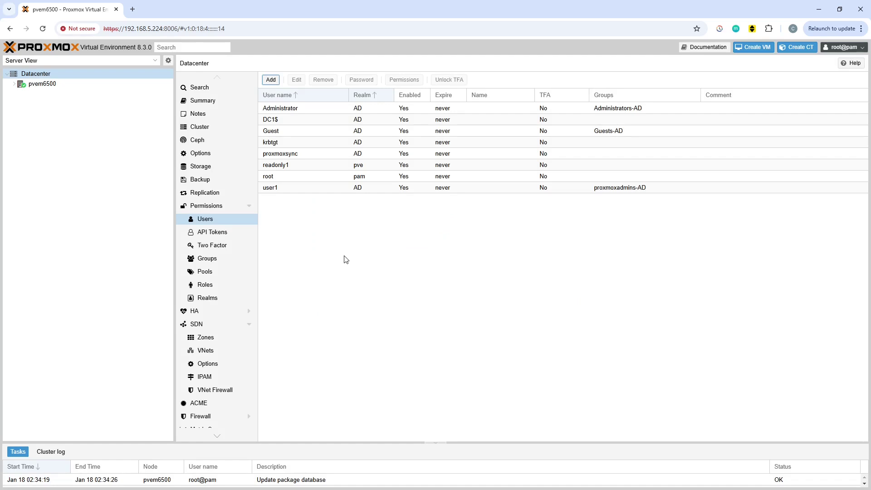
Add a user permission giving readonly1@pve the PVEAuditor role on path /
left_click(208, 208)
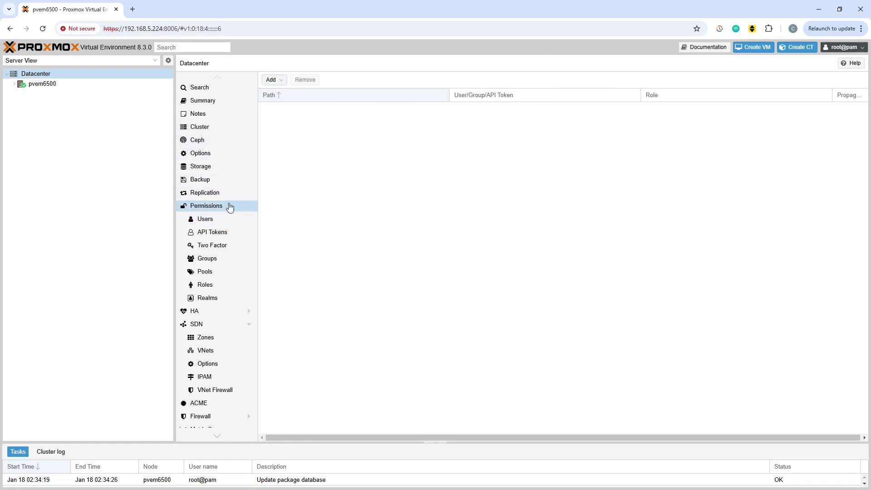
left_click(281, 82)
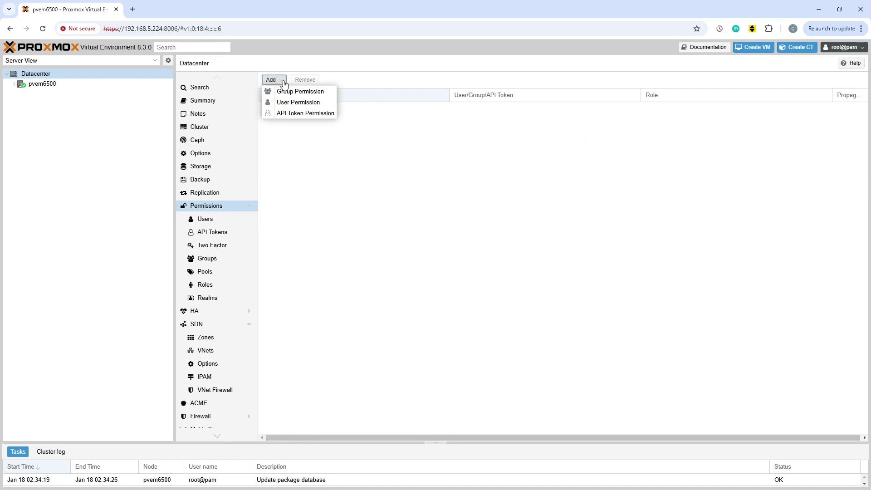
left_click(308, 105)
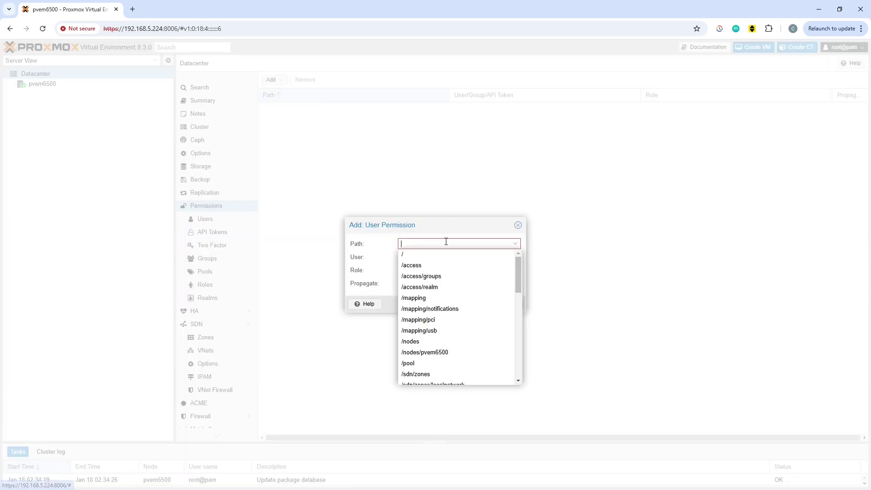
left_click(473, 255)
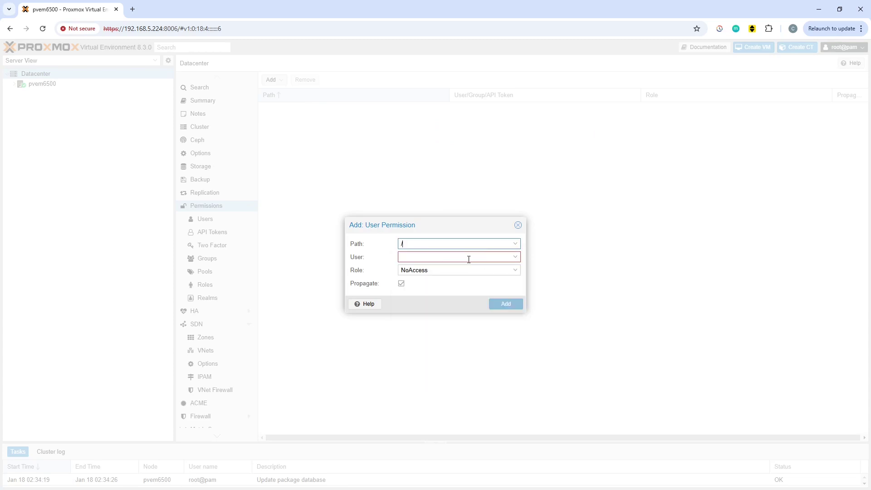
left_click(468, 259)
left_click(432, 340)
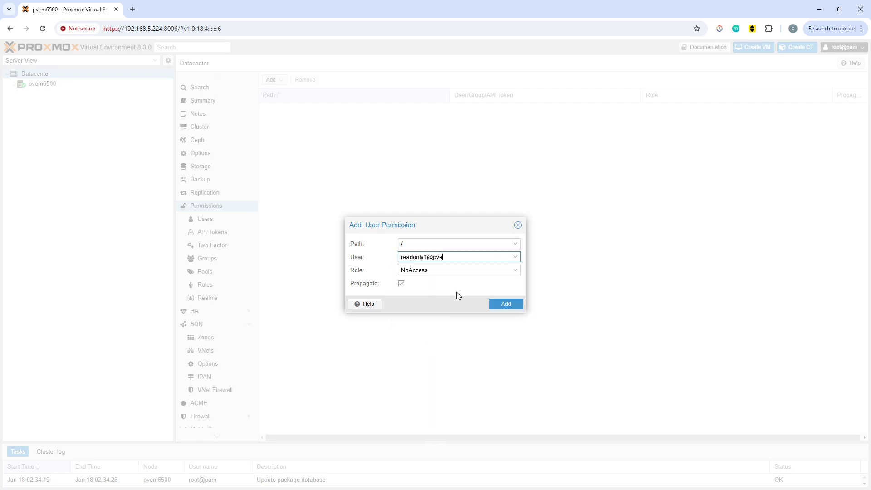
left_click(515, 272)
scroll(449, 388, "down", 1)
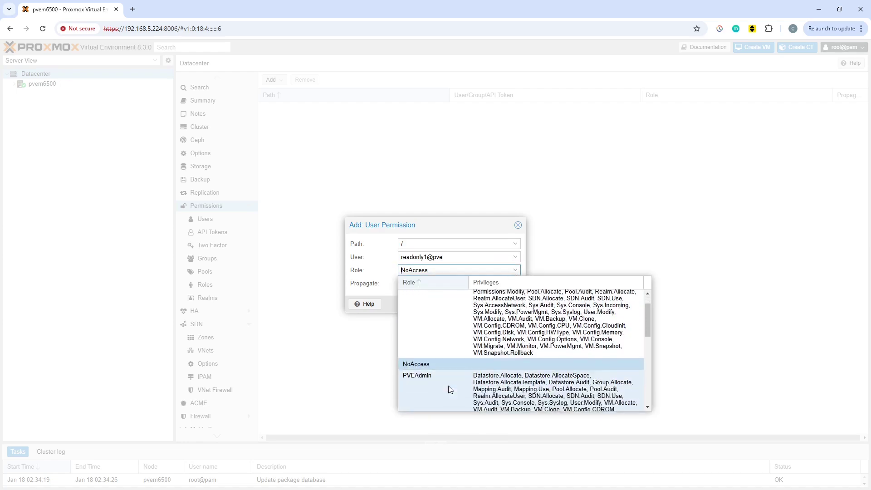
scroll(449, 386, "down", 3)
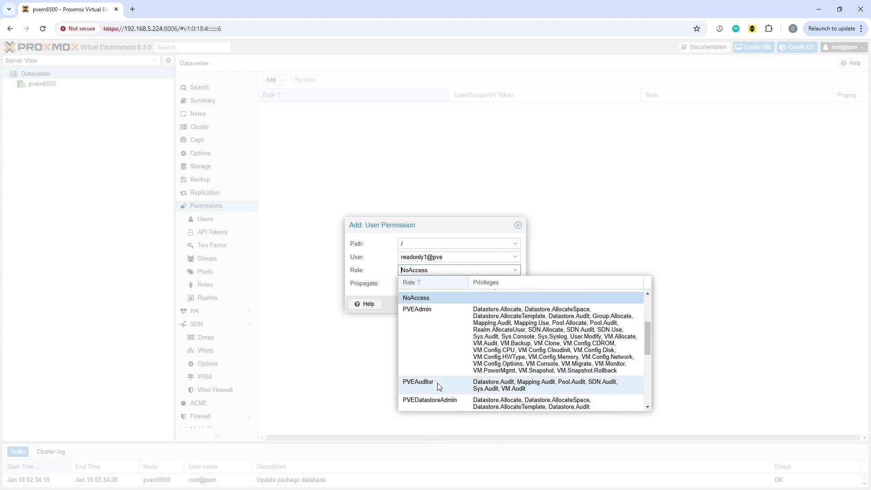
left_click(438, 385)
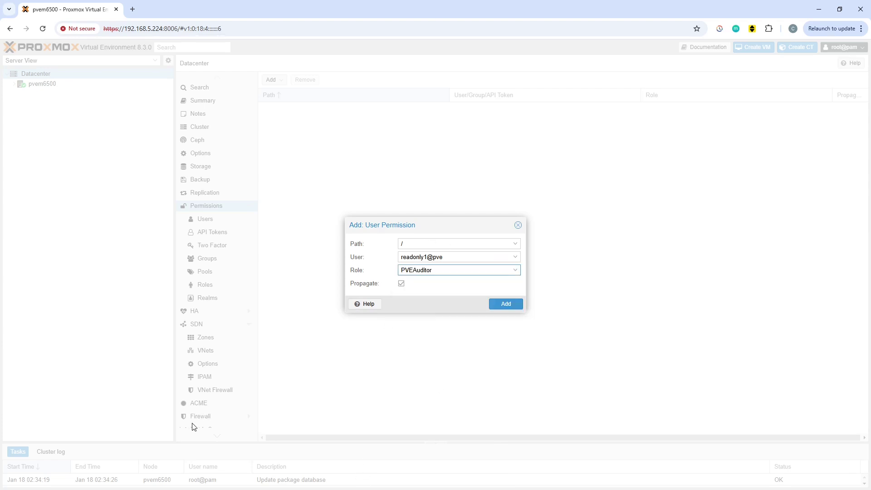
left_click(516, 305)
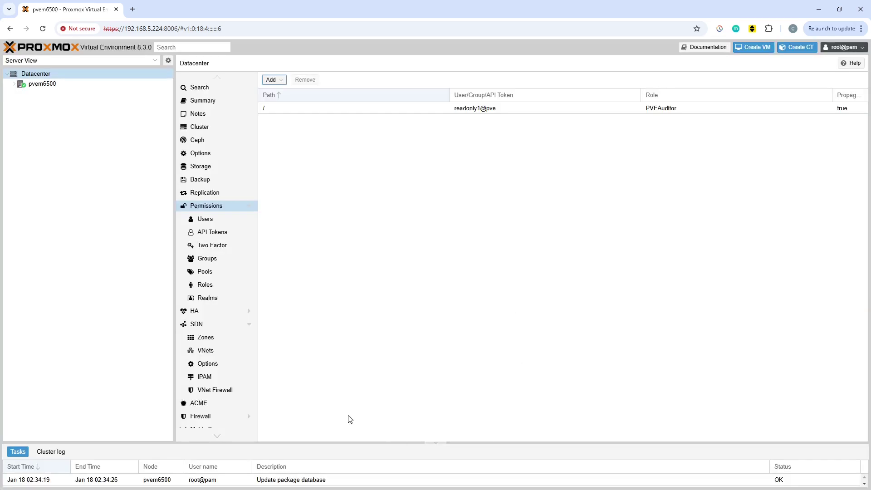
left_click(861, 29)
Load the Proxmox web interface at 192.168.5.224:8006 in a new incognito window
left_click(795, 97)
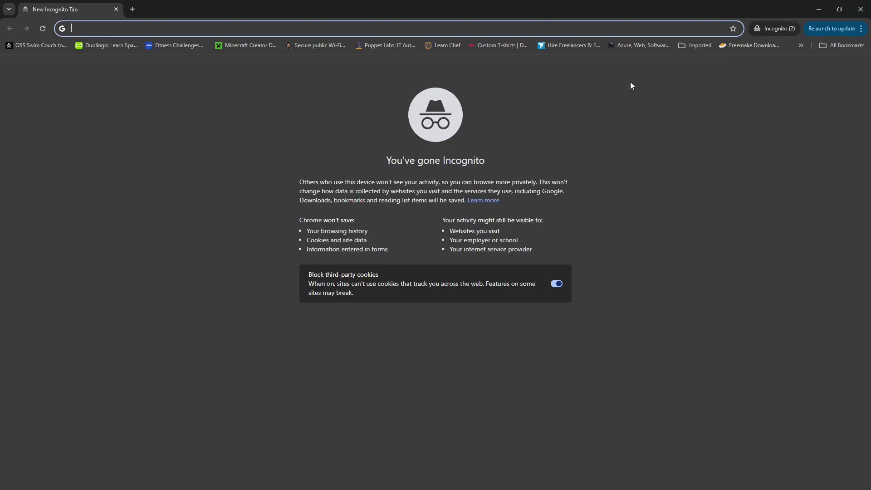
type("1")
key("Right")
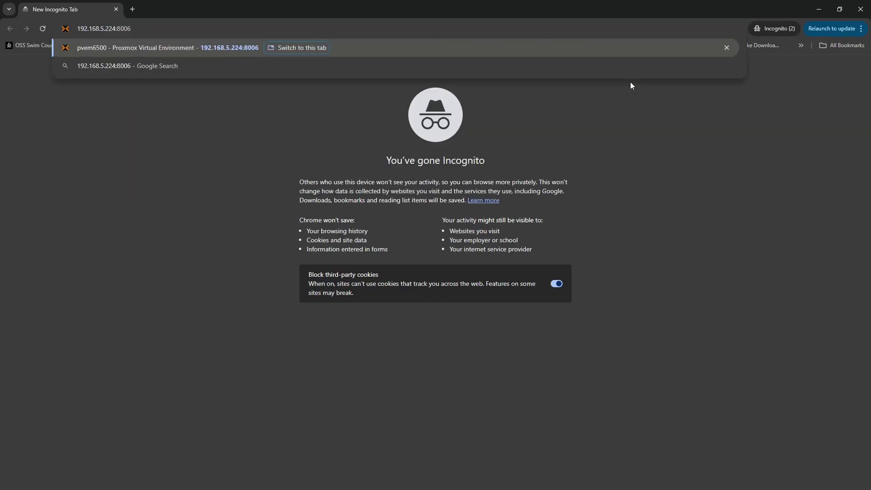
key("Return")
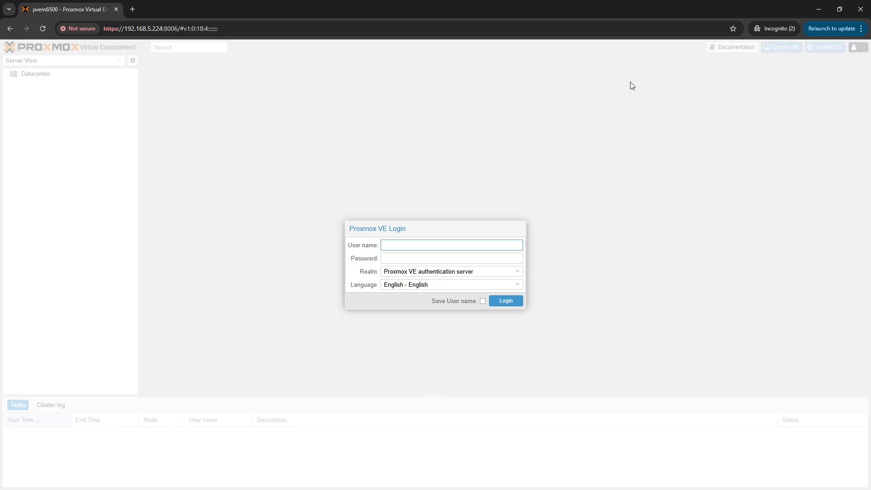
Log in as readonly1 with the user's password
type("readonly1")
key("Tab")
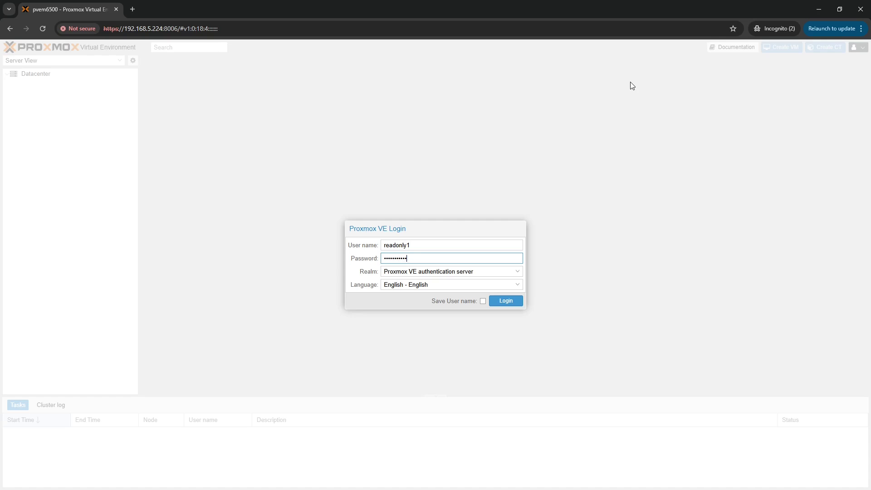
left_click(506, 301)
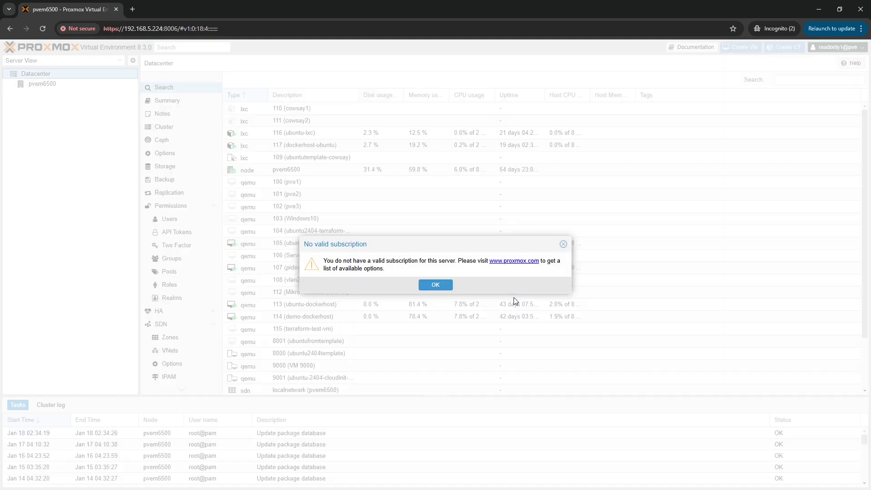
Try to stop VM 105 ubuntu-web-server and dismiss the permission-denied error
left_click(439, 286)
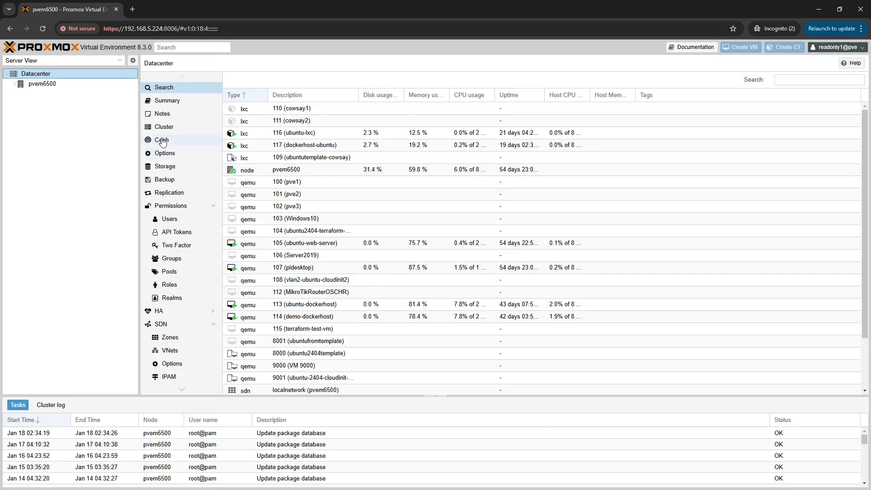
left_click(14, 83)
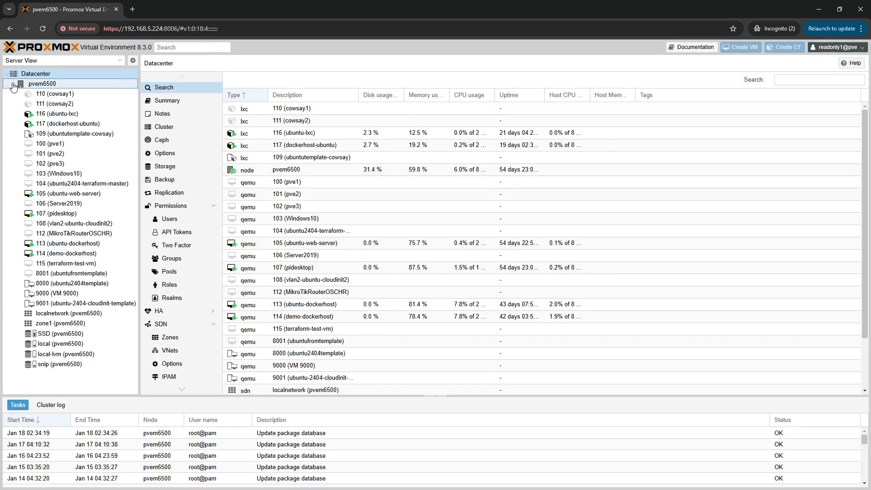
left_click(61, 194)
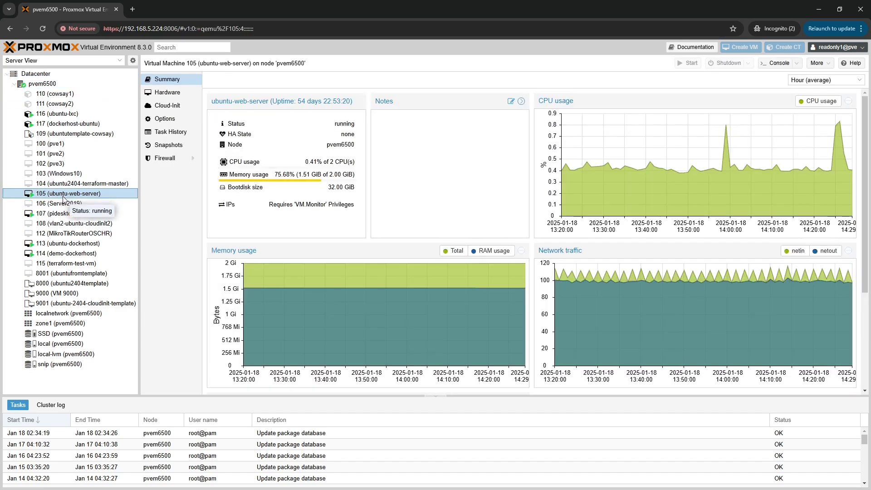
right_click(61, 194)
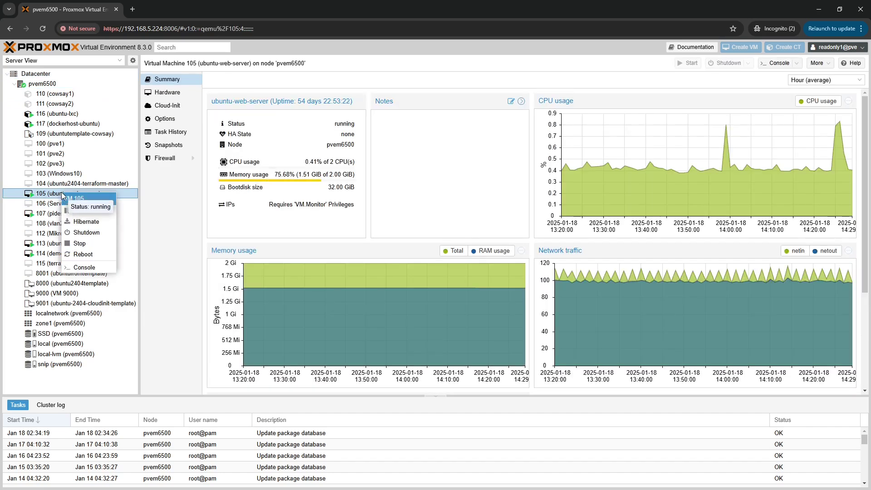
left_click(97, 245)
left_click(417, 284)
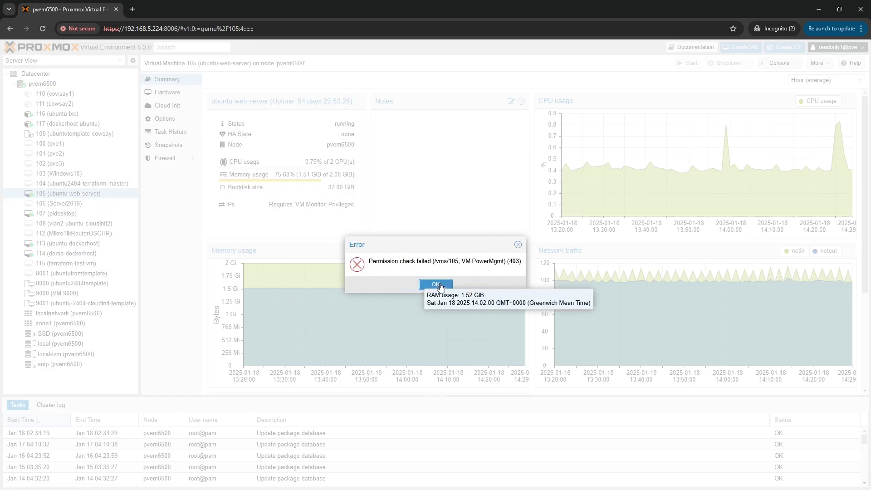
left_click(435, 285)
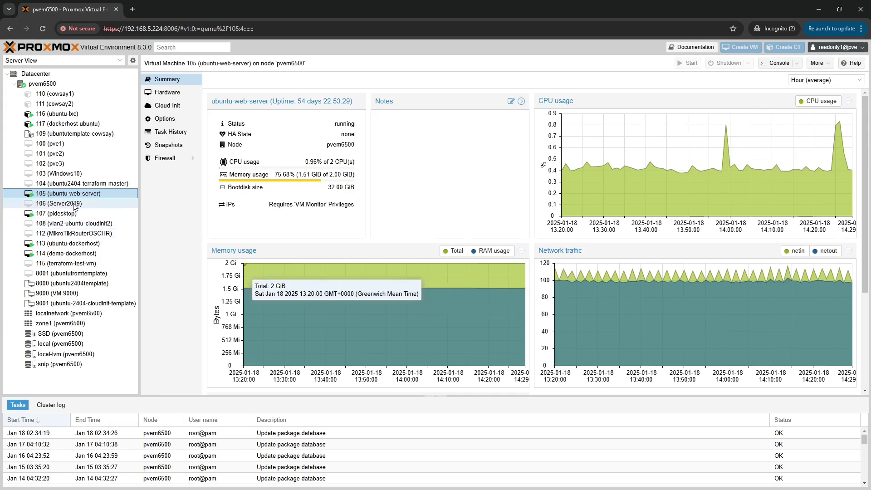
Try to pause VM 107 pidesktop and dismiss the permission-denied error
left_click(63, 214)
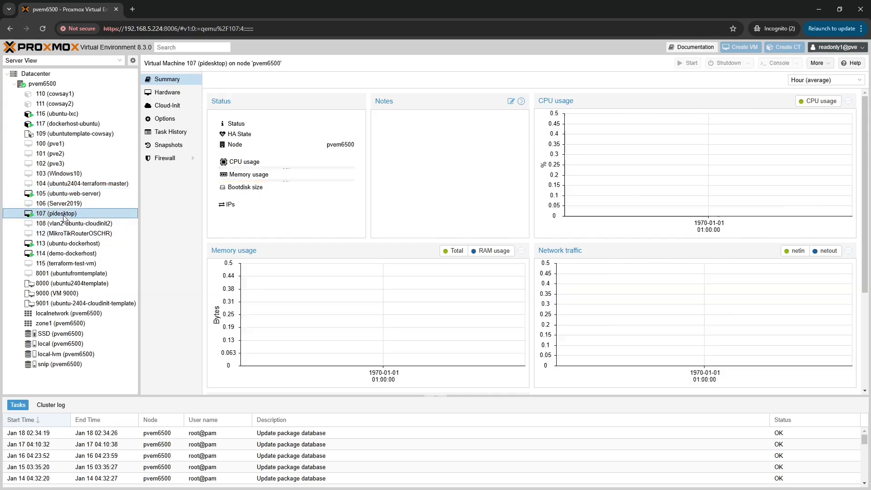
right_click(64, 215)
left_click(86, 234)
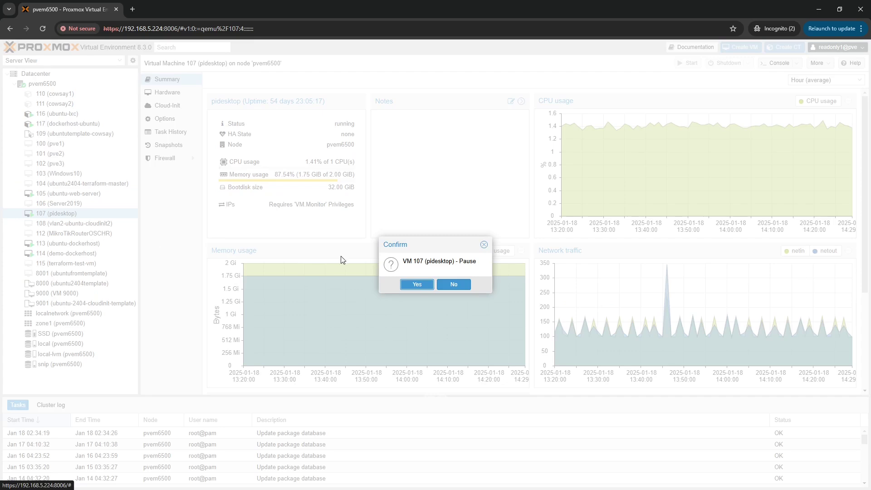
left_click(417, 285)
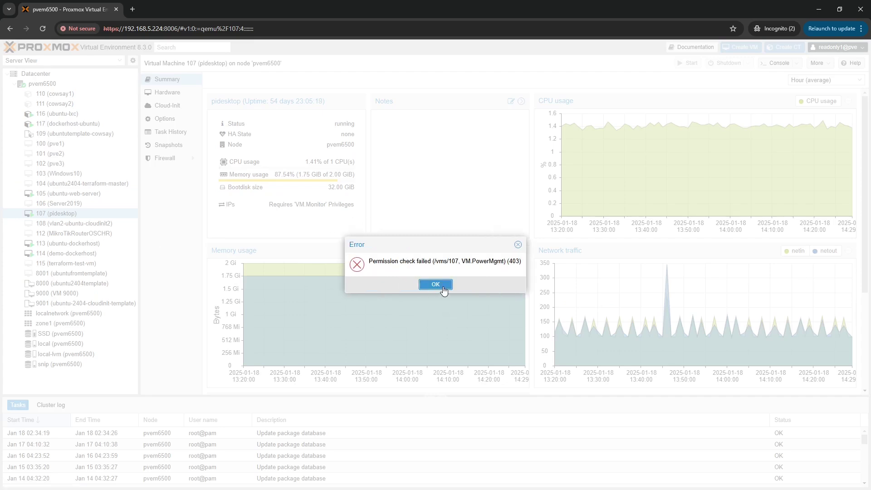
left_click(436, 285)
Try to start stopped VM 112, dismiss the refusal, and minimize the incognito window
left_click(104, 233)
right_click(103, 235)
left_click(119, 240)
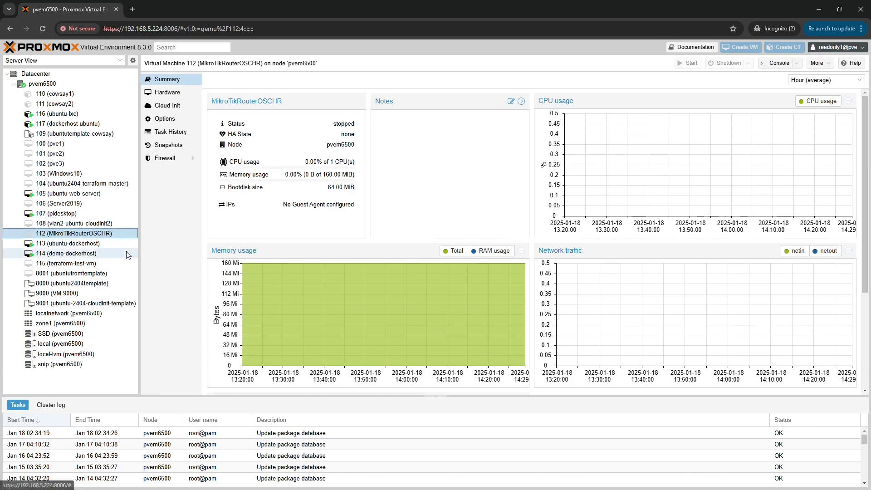
left_click(436, 285)
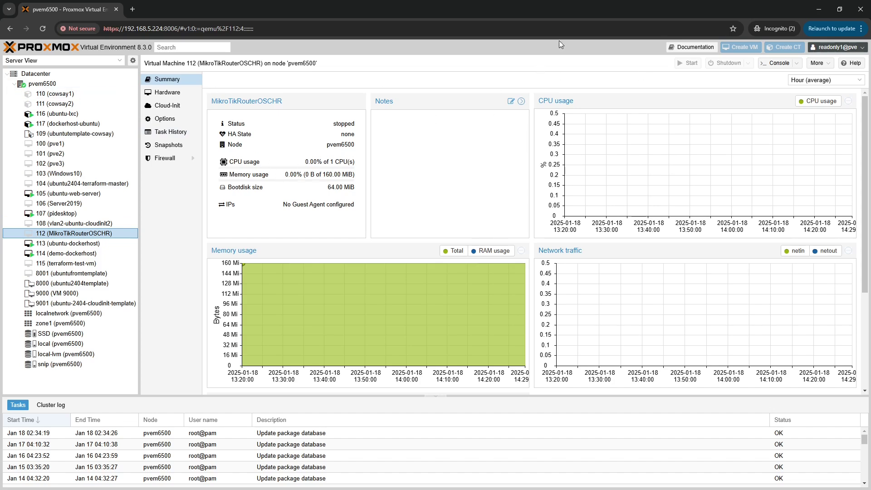
left_click(820, 11)
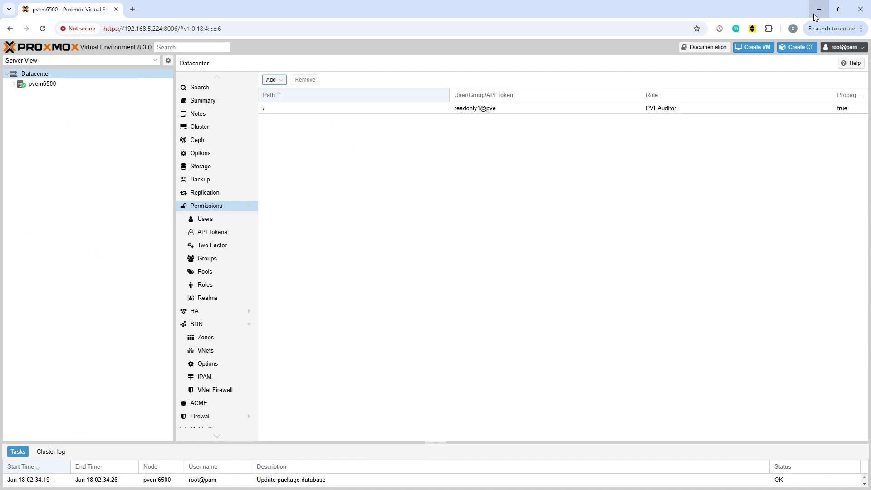
Create API token 'lkjasdkjlkjlkjasd' for readonly1@pve with privilege separation, then close the secret window
left_click(382, 231)
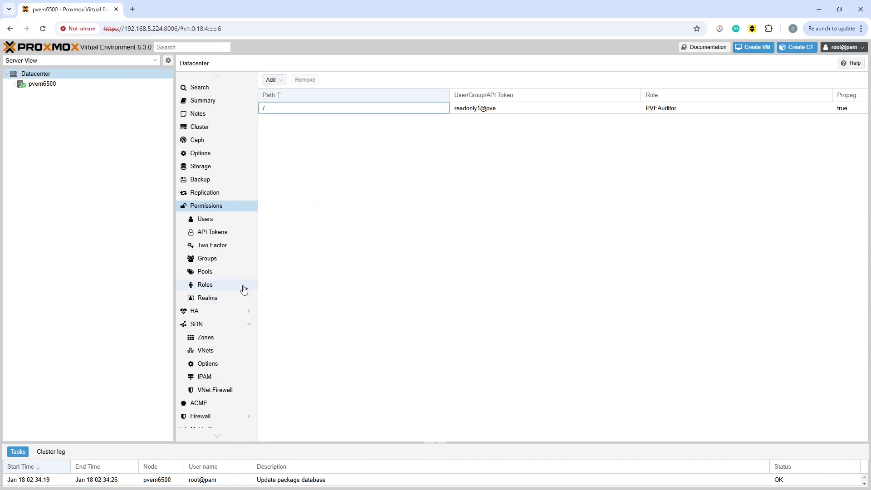
left_click(214, 234)
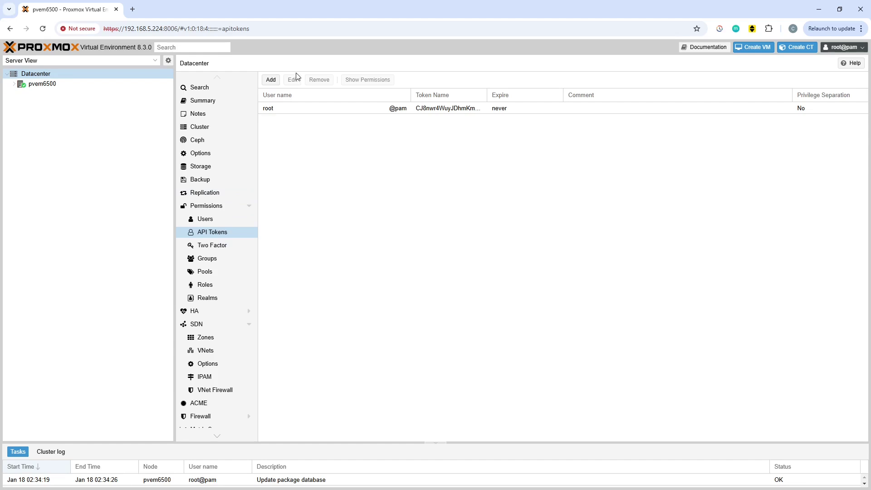
left_click(272, 81)
left_click(370, 248)
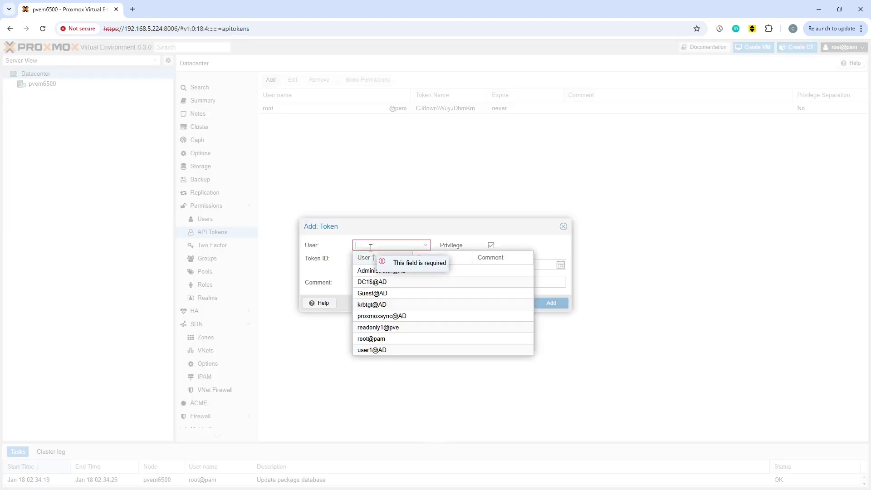
left_click(378, 327)
left_click(369, 259)
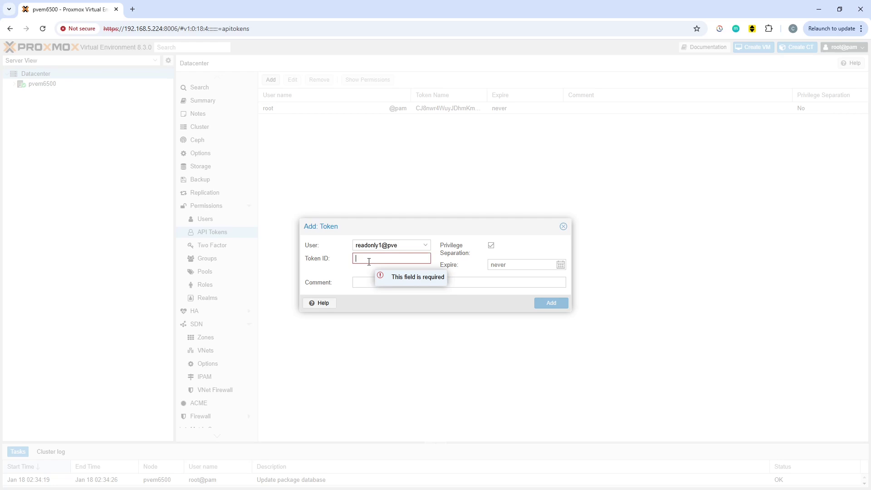
type("lkjasdkjlkjlkjasdjjjass")
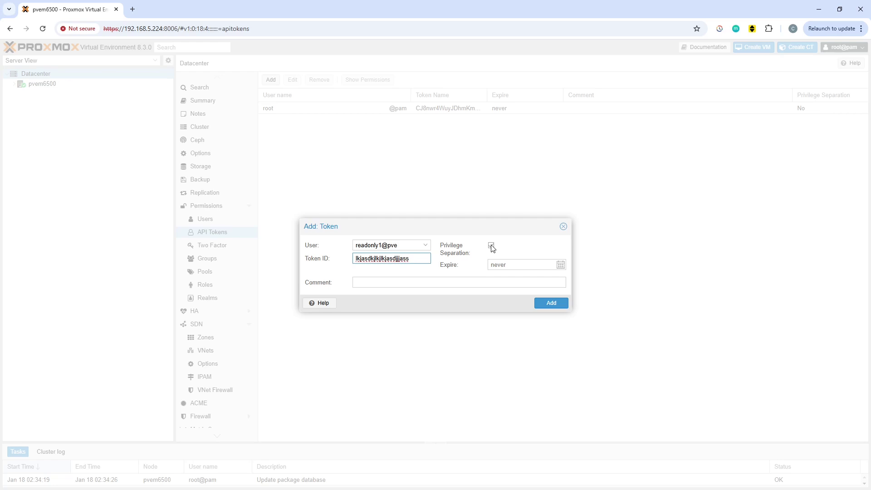
left_click(492, 246)
left_click(491, 245)
left_click(546, 303)
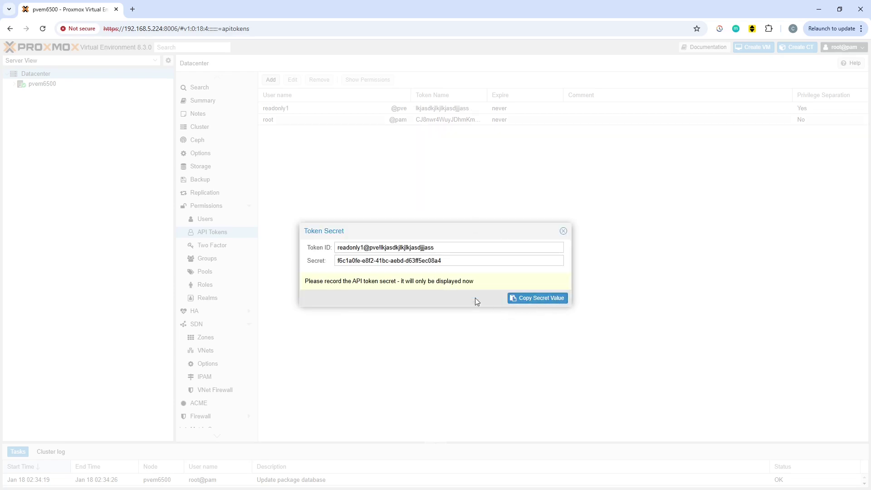
left_click(564, 233)
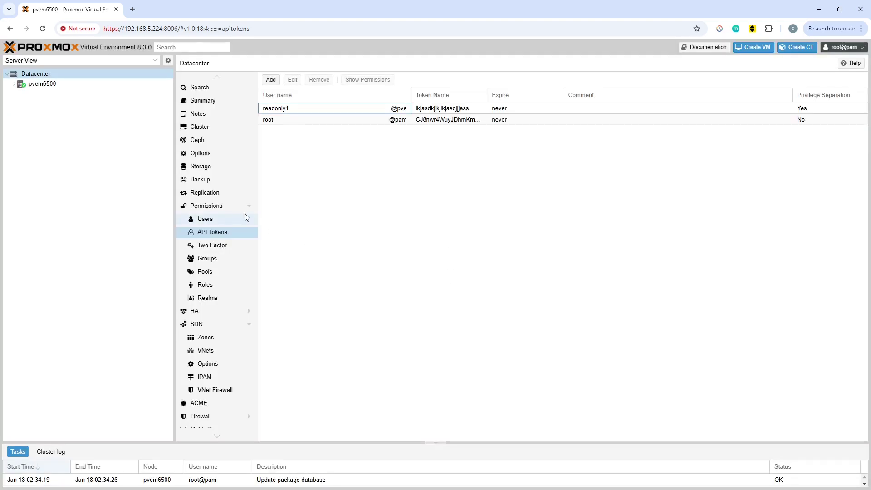
Add an API token permission giving readonly1's token the PVEAuditor role on /pool
left_click(203, 207)
left_click(272, 79)
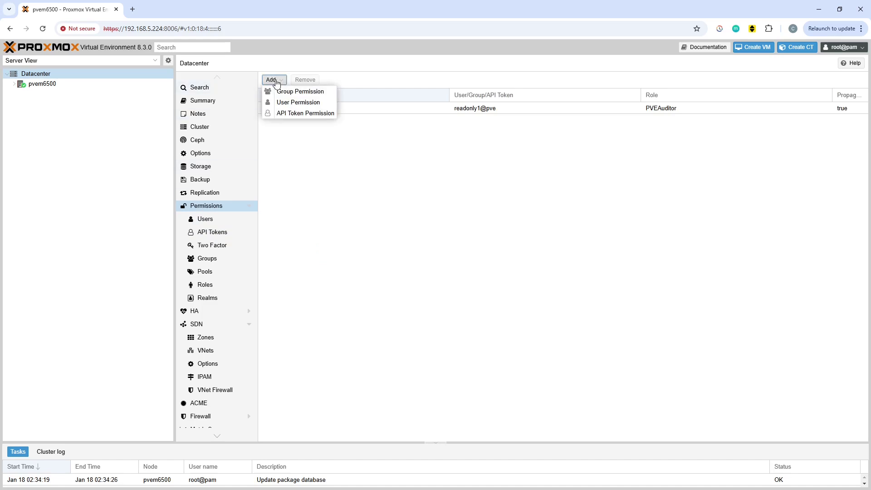
left_click(304, 113)
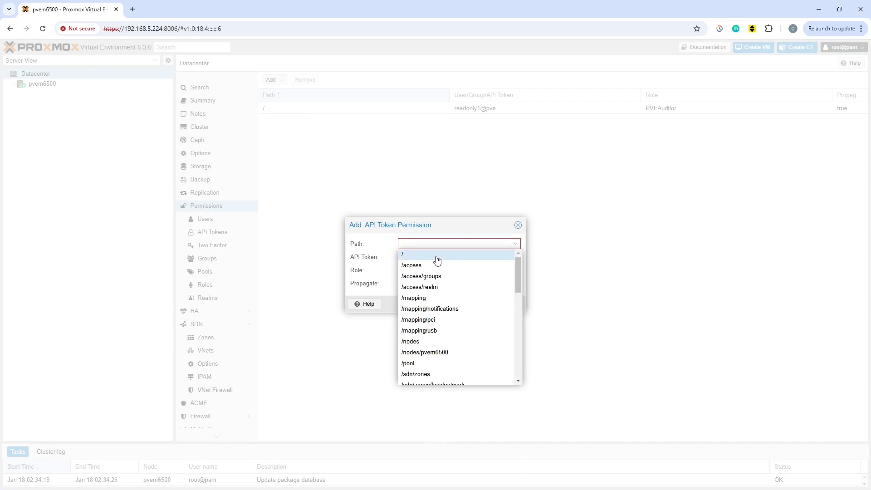
left_click(427, 368)
left_click(515, 257)
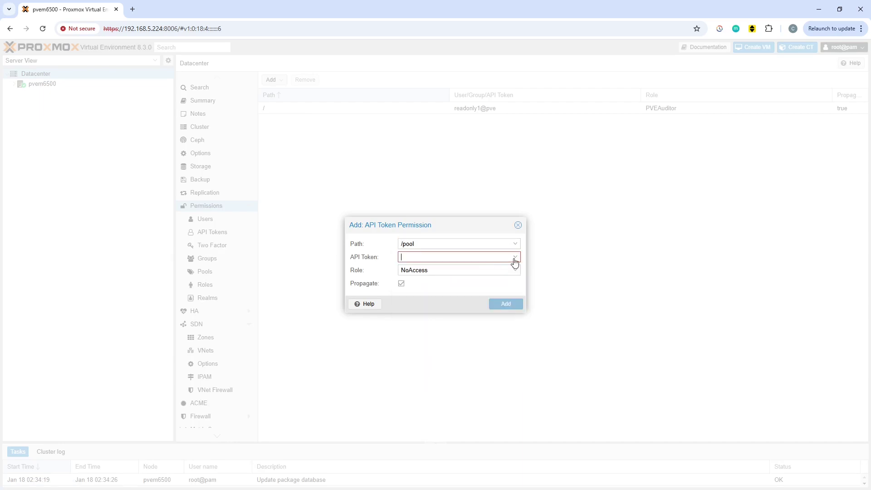
left_click(463, 284)
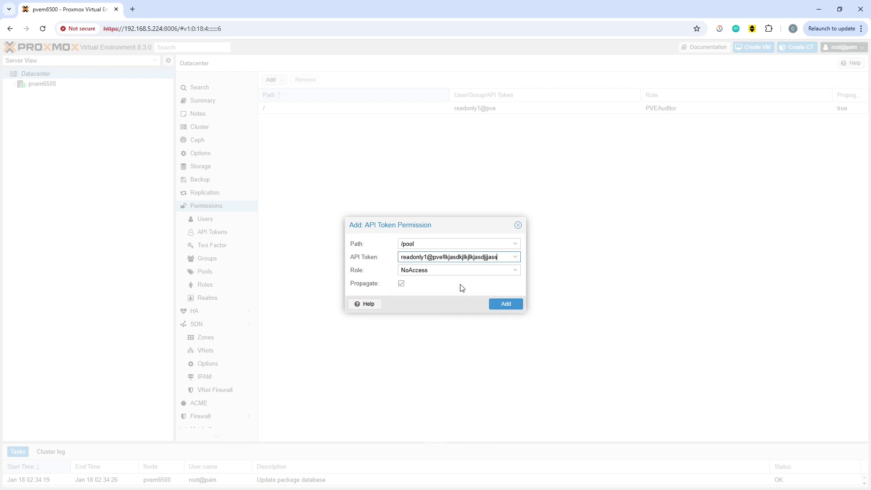
left_click(468, 271)
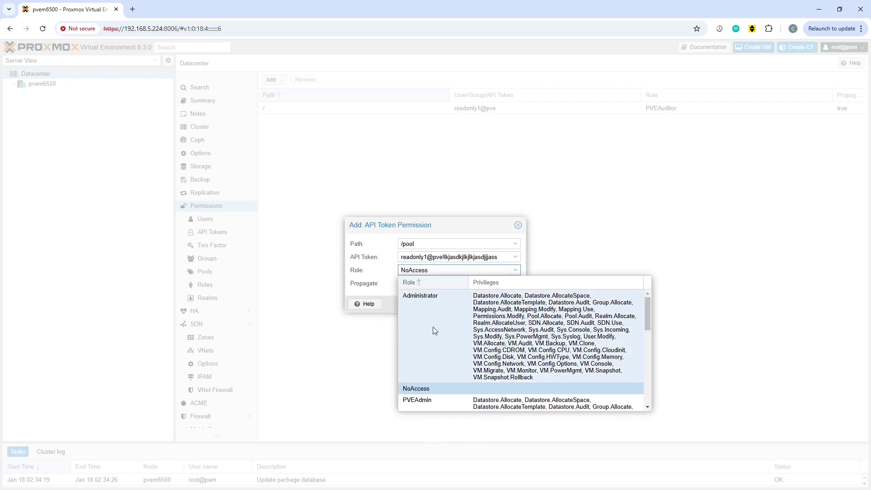
scroll(443, 363, "down", 4)
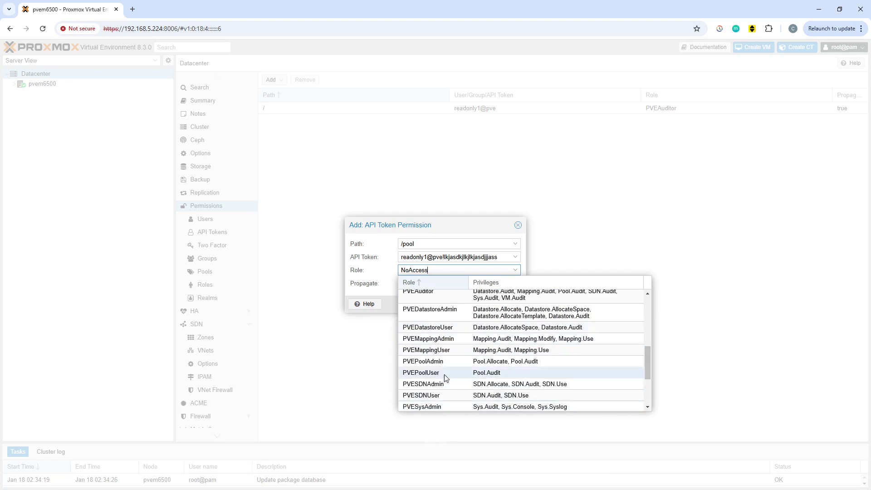
scroll(447, 370, "up", 2)
left_click(513, 385)
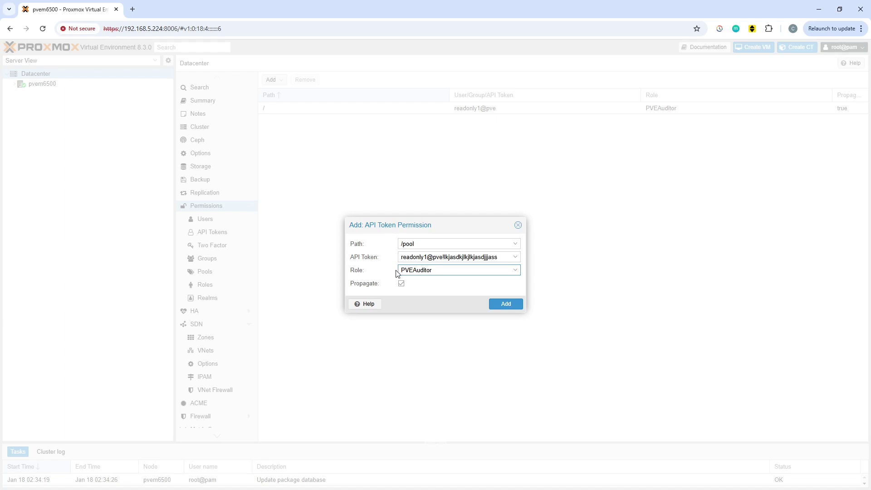
left_click(508, 304)
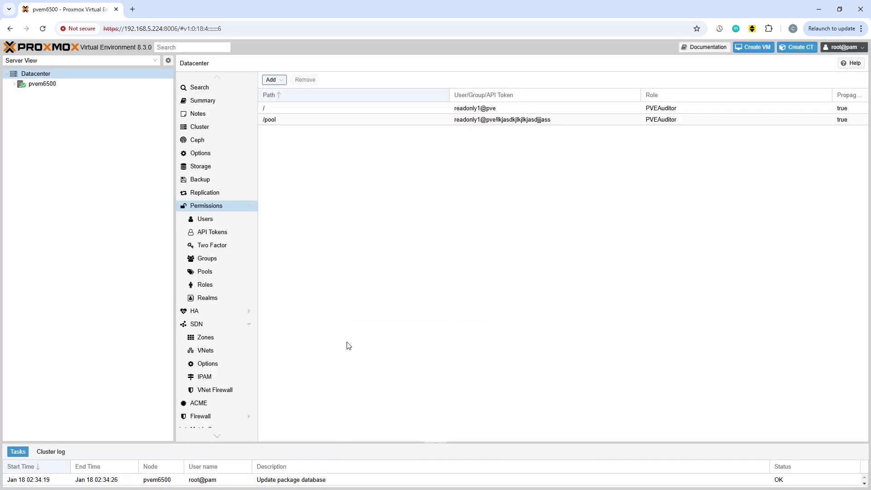